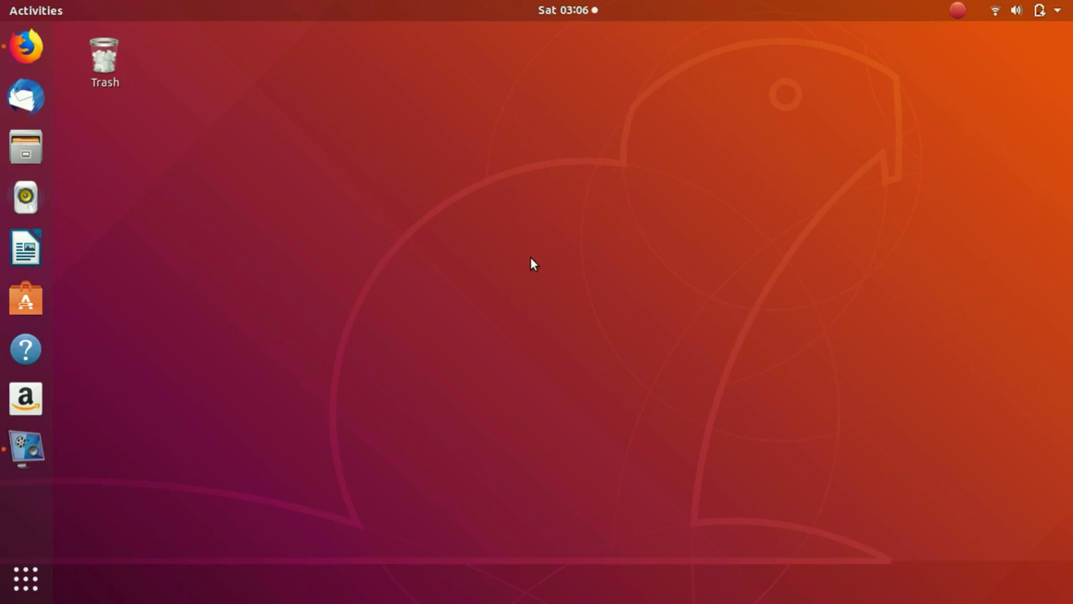
- Open a terminal and try the mistyped 'sudo nano/etc/resolve.conf', entering the root password
key(ctrl+alt+t)
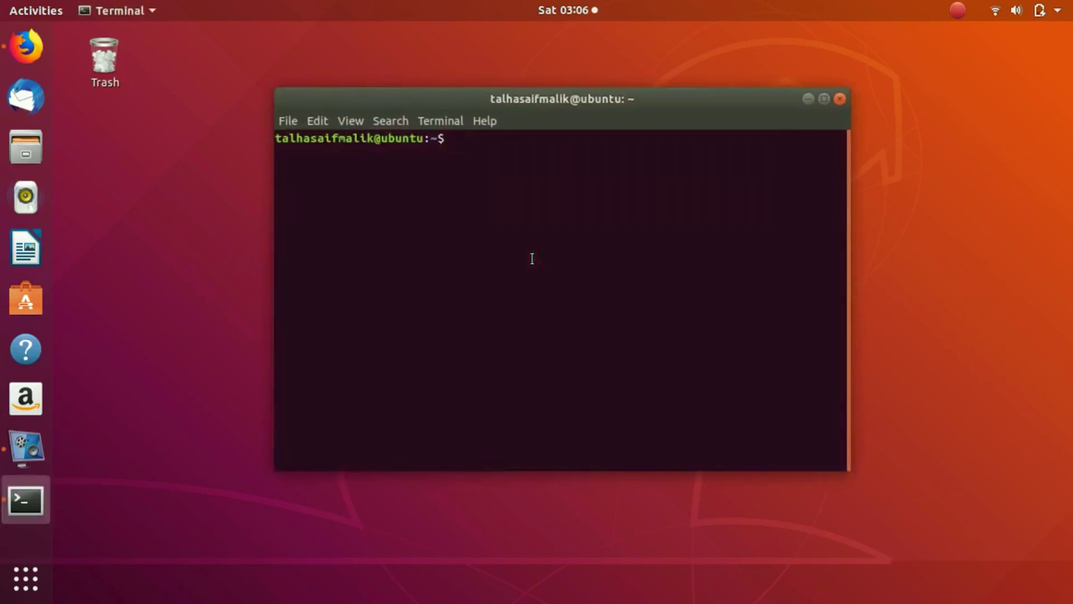
text(sudo )
text(na)
text(no)
text(/)
text(etc)
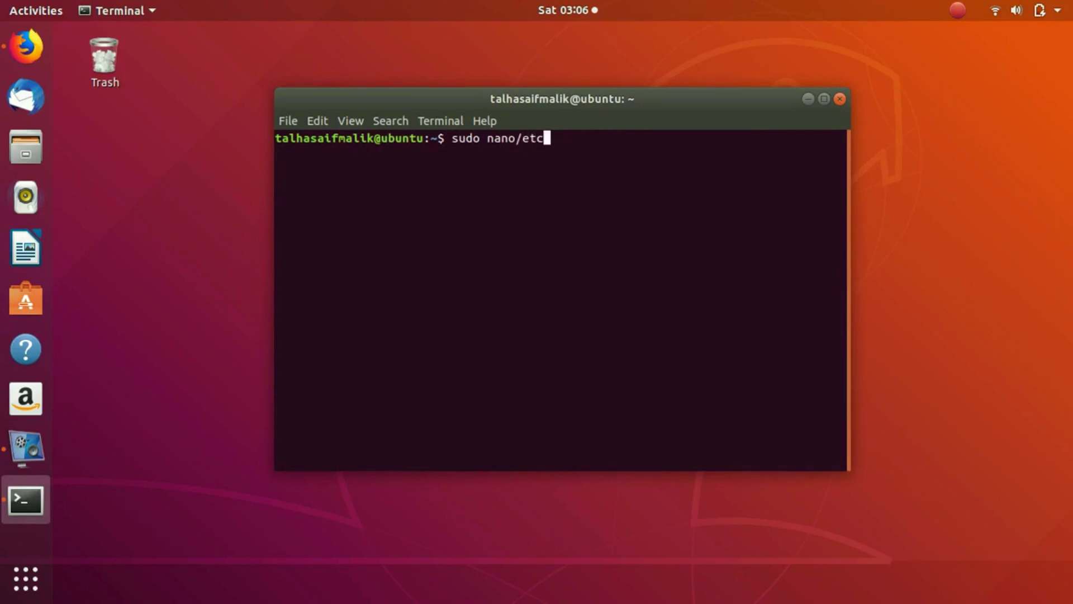
text(/)
text(resolve.conf)
key(Return)
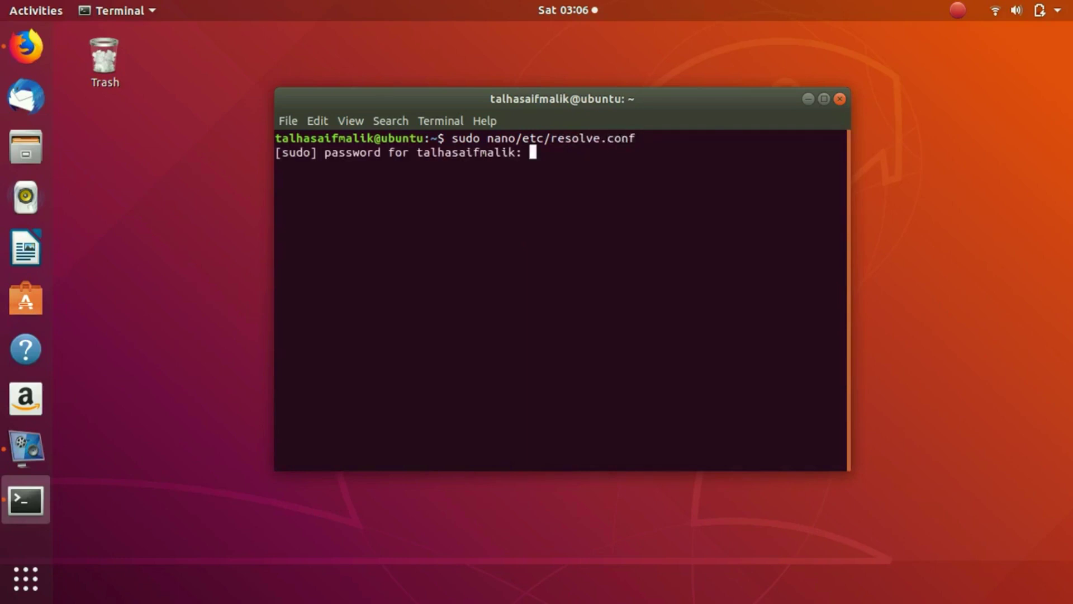
text(password)
key(Return)
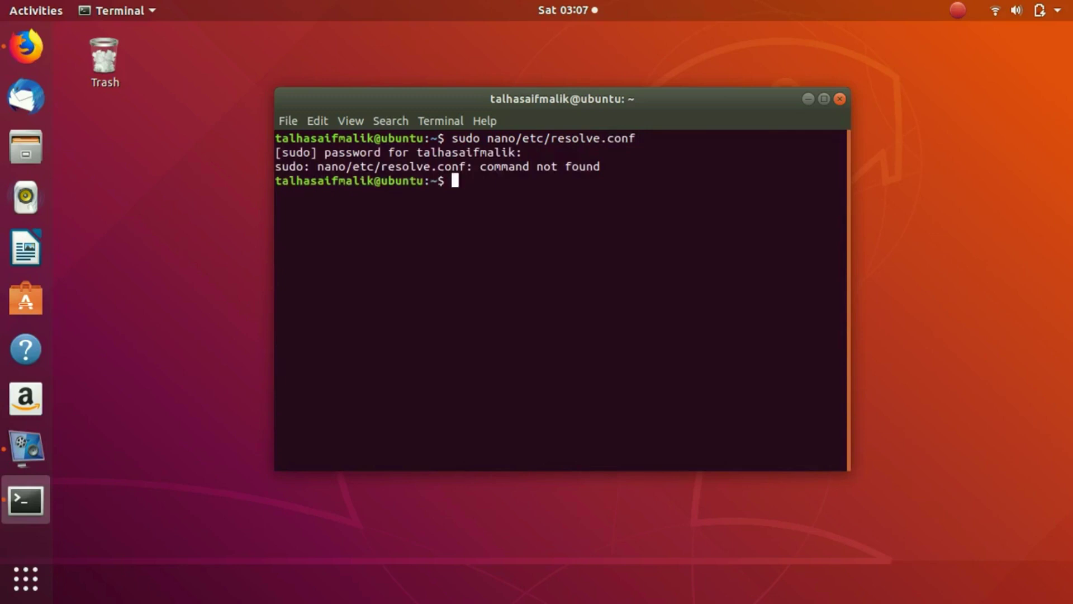
text(sudo nano )
text(/etc/resolve.conf)
- Open /etc/resolve.conf in nano and enter the nameserver 8.8.8.8 and 8.8.4.4 lines
key(Return)
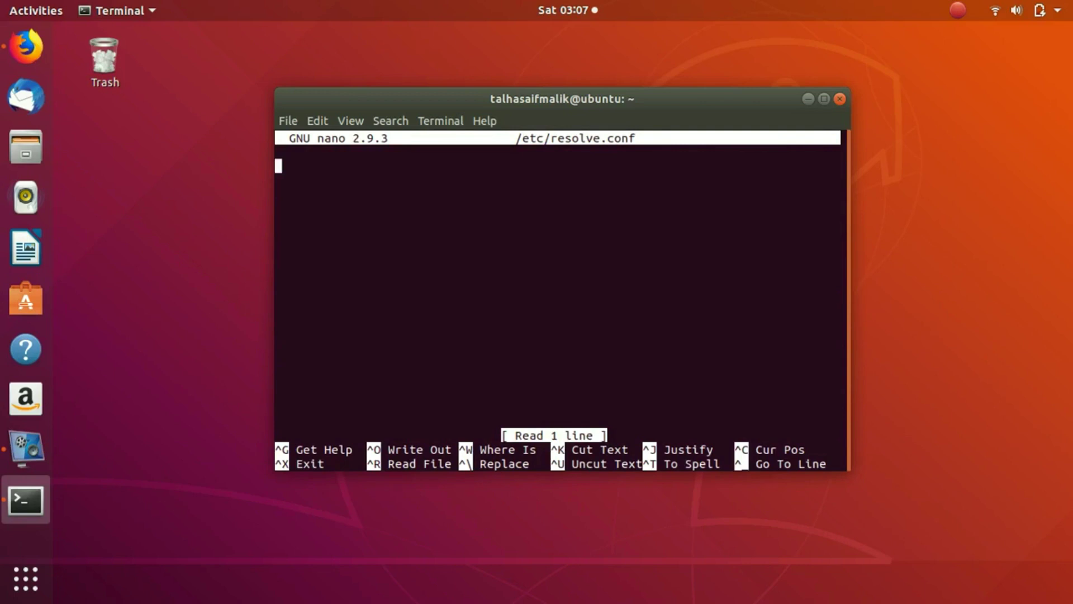
text(nameserver 8.8.8.8)
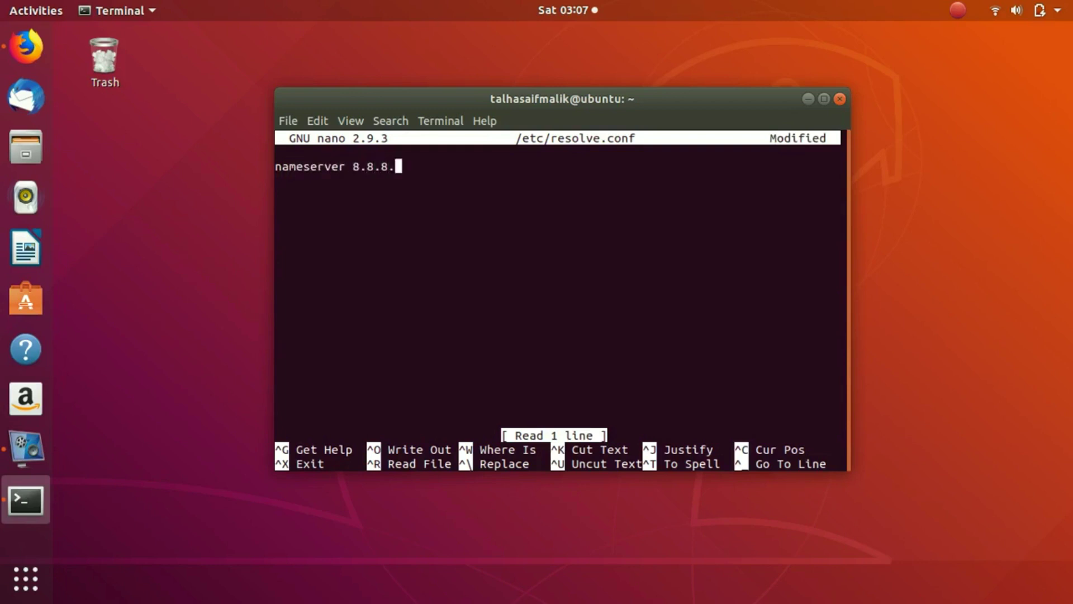
key(Return)
text(nameserver )
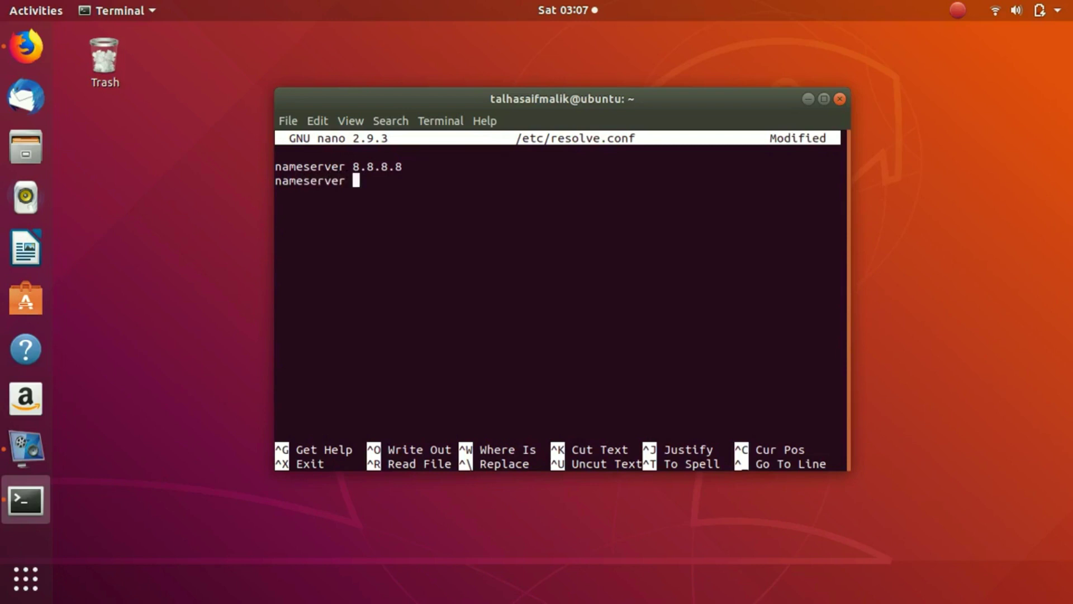
text(8.8.48)
key(BackSpace)
text(.4)
- Save the two-line file under its existing name and exit nano
key(ctrl+o)
key(Return)
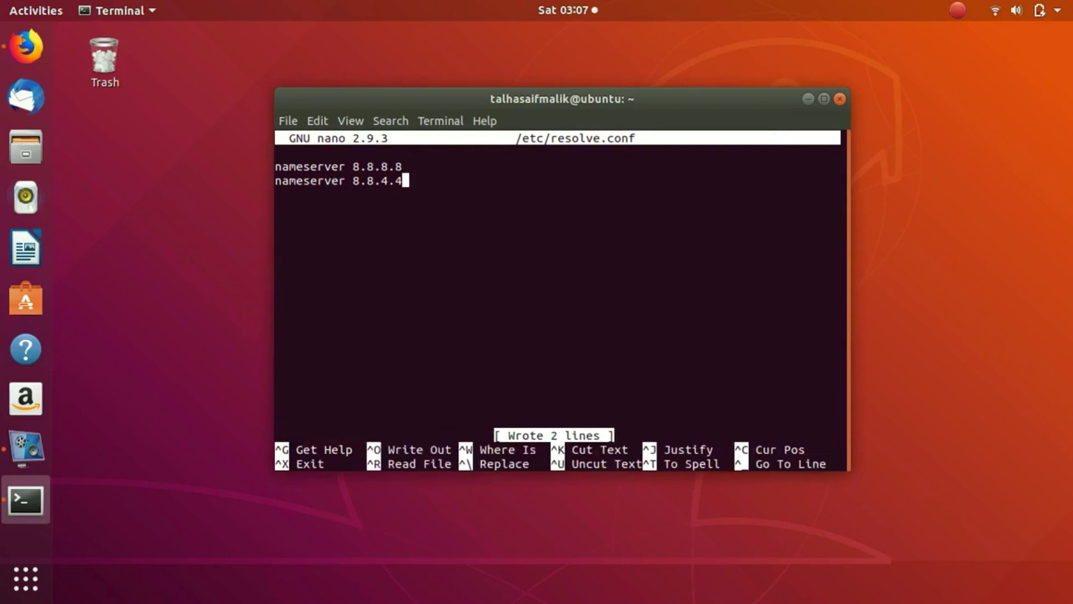
key(ctrl+x)
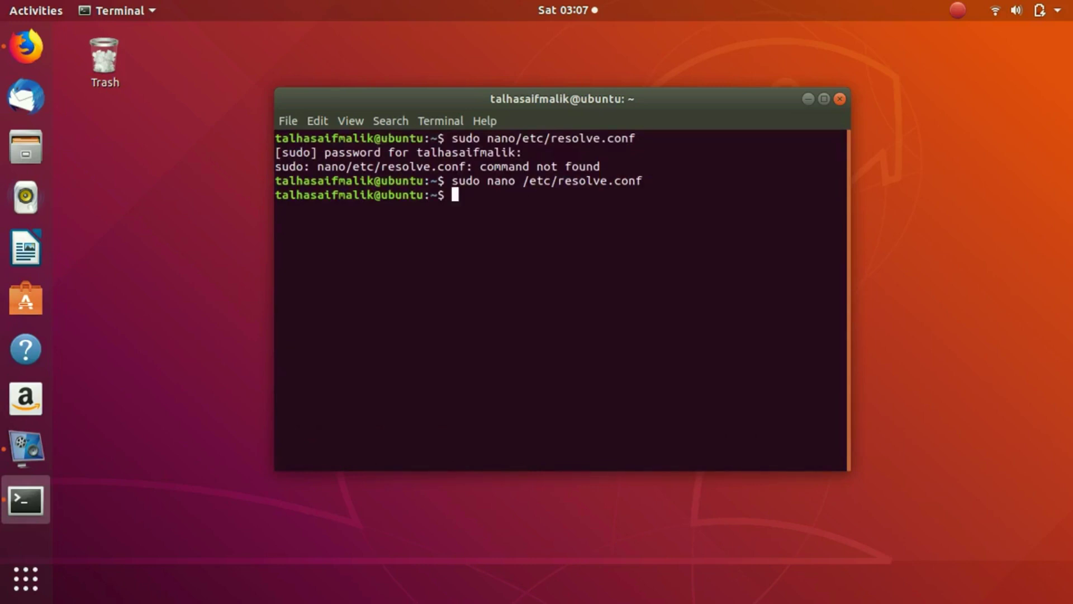
text(nano)
text( /etc/)
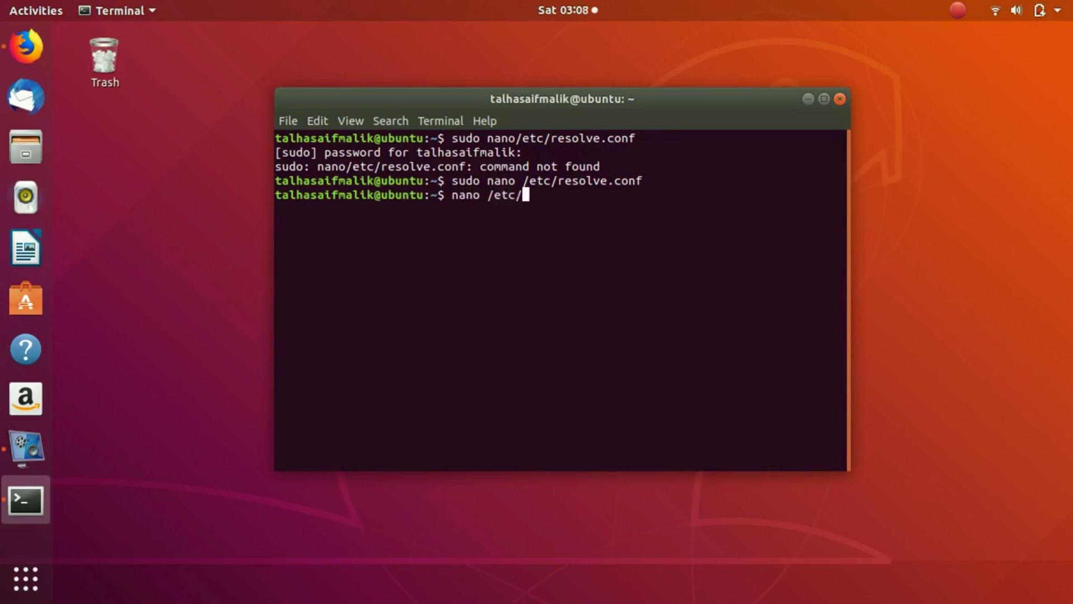
text(resolve.coon)
key(BackSpace)
text(nf)
key(Return)
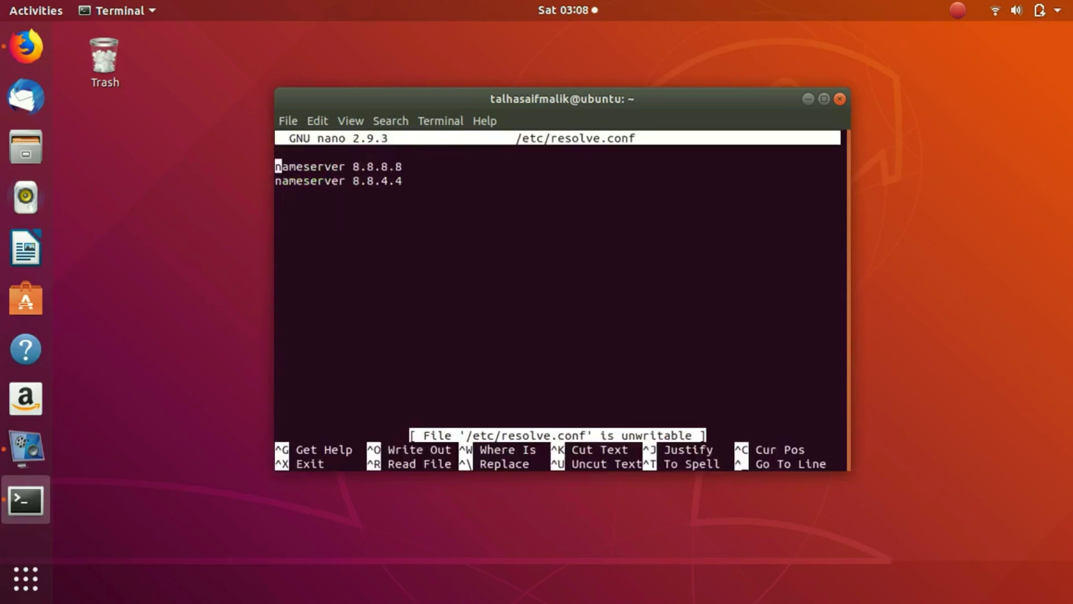
key(ctrl+x)
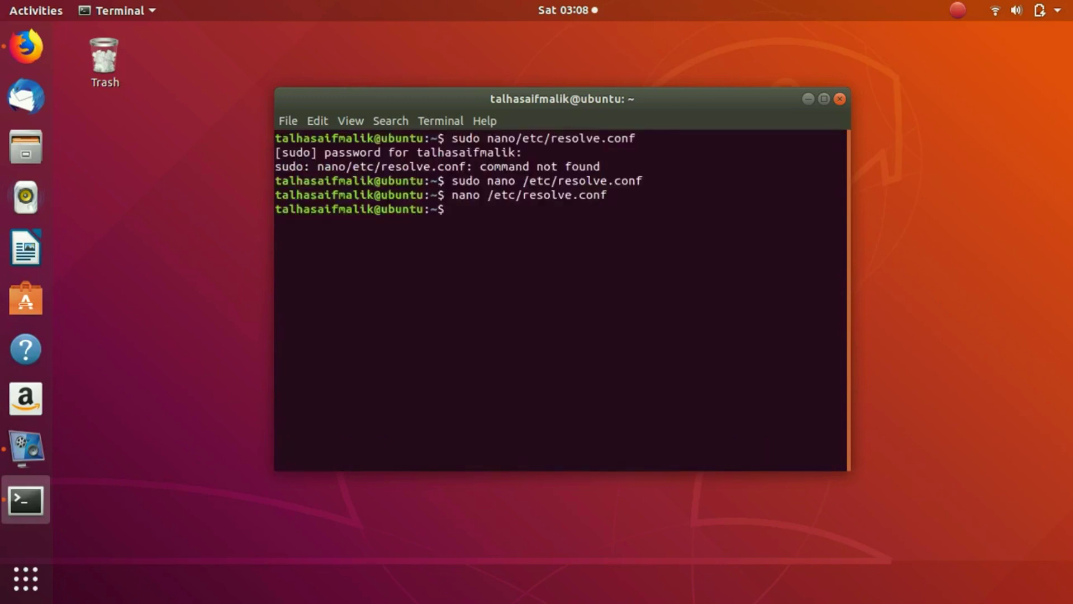
text(ping)
text(8.8.8.8)
- Run 'ping 8.8.8.8' and watch the replies arrive to confirm connectivity
key(Return)
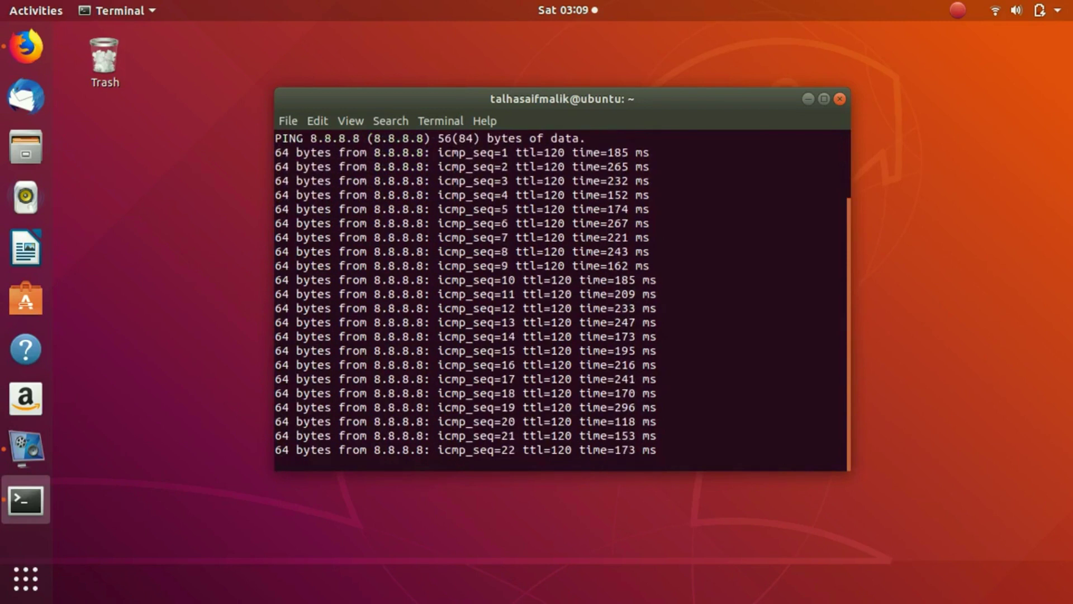
key(ctrl+c)
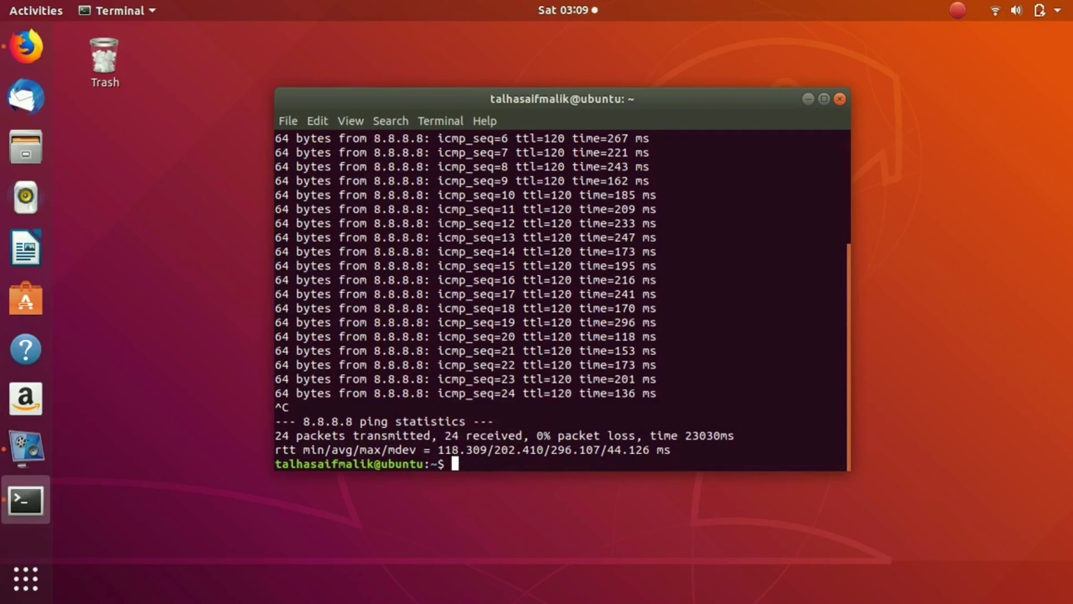
scroll(352, 252, up, 3)
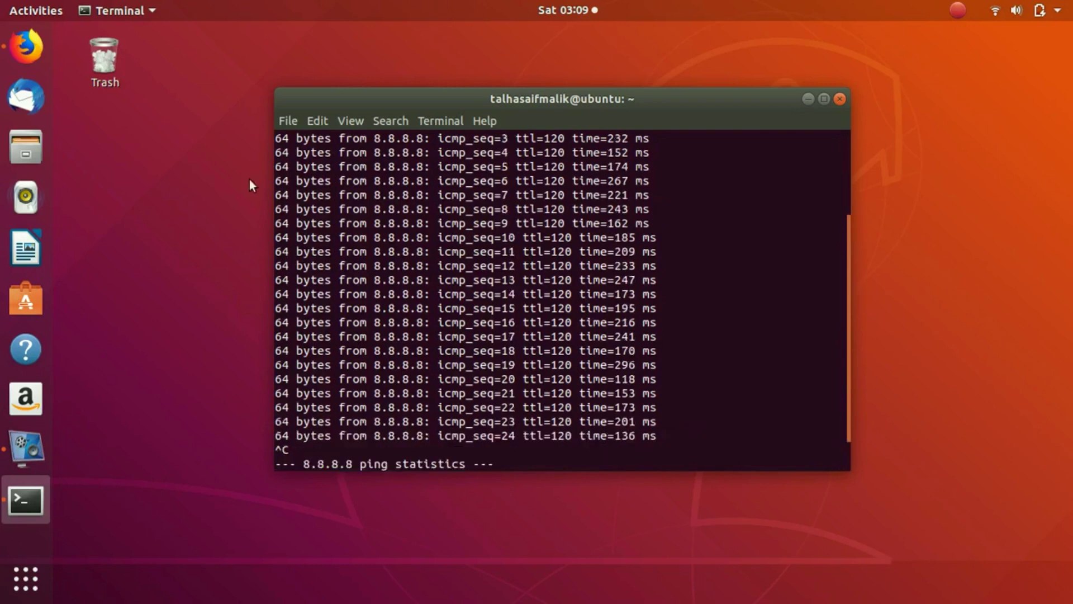
scroll(581, 352, up, 3)
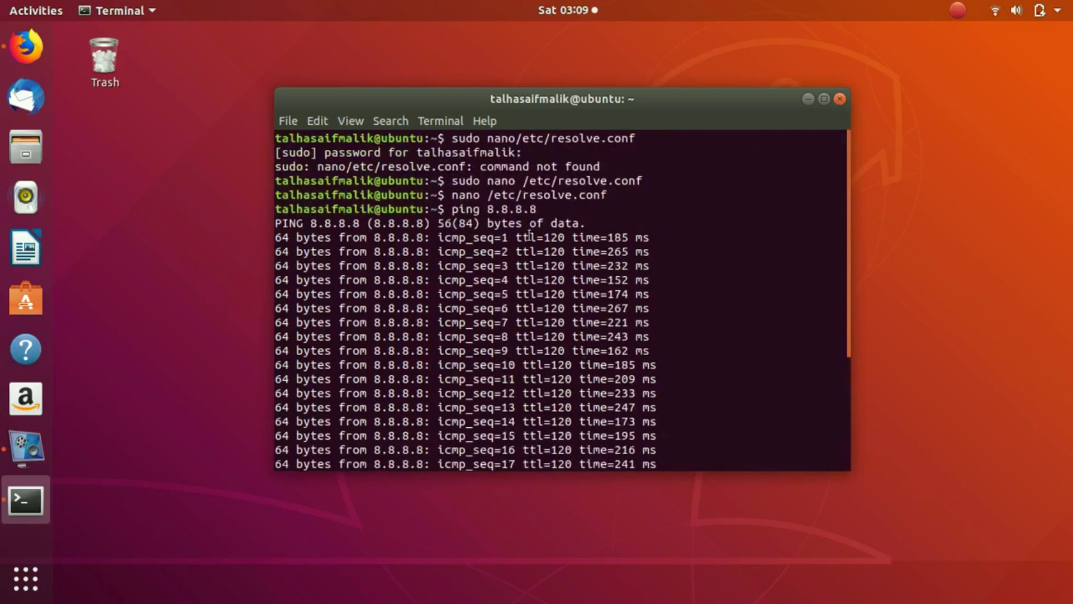
drag(565, 179, 643, 179)
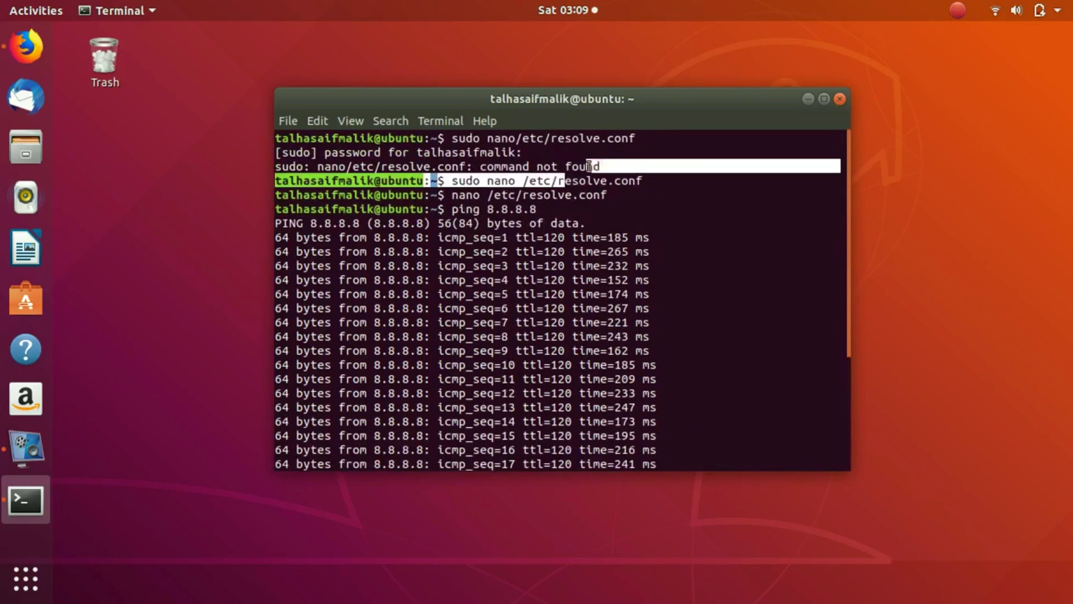
click(638, 199)
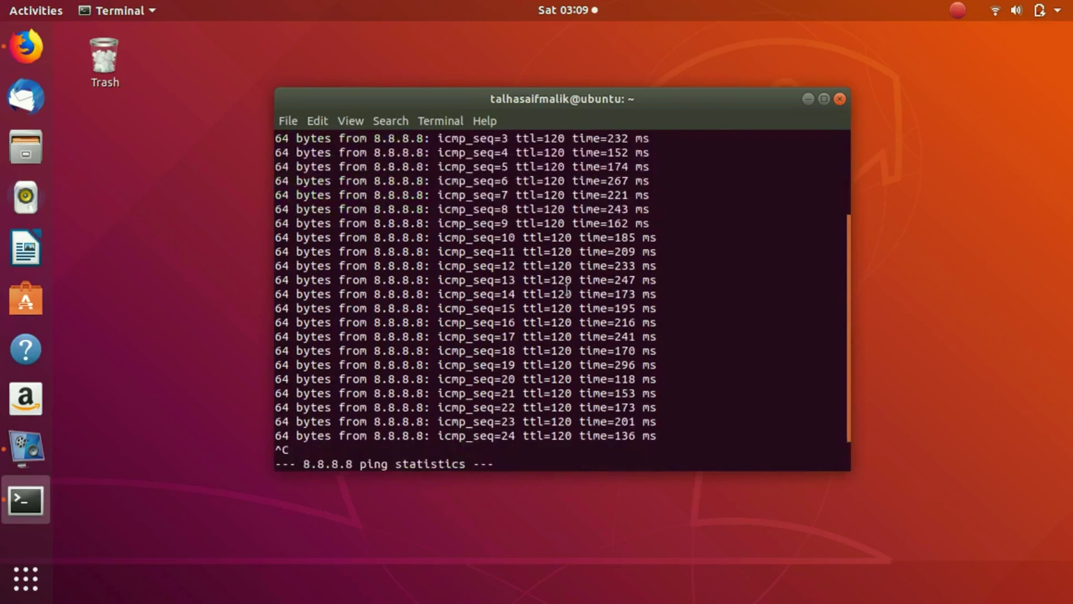
key(ctrl+c)
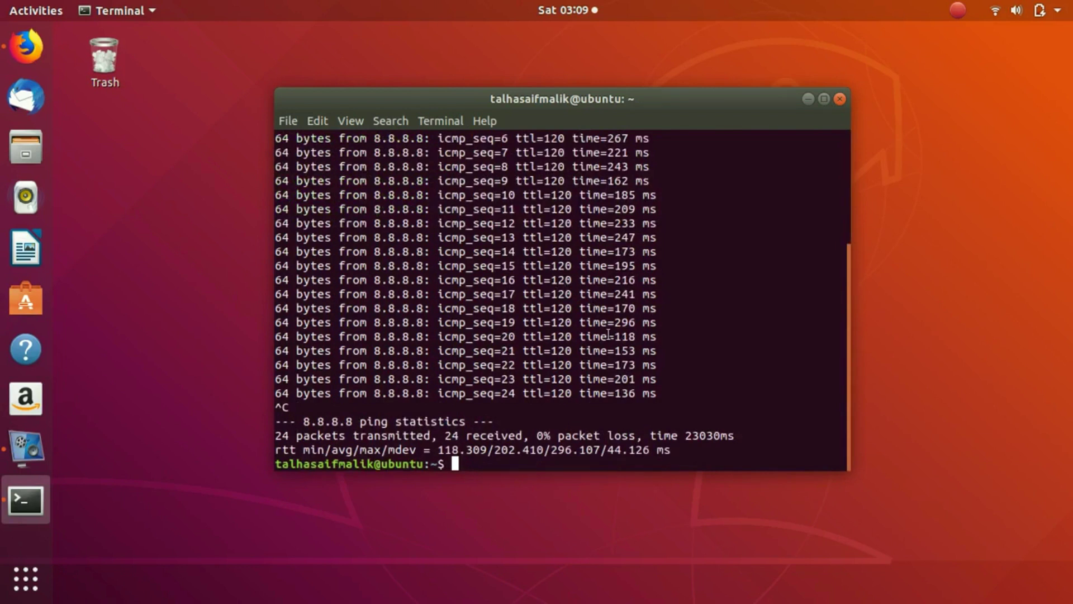